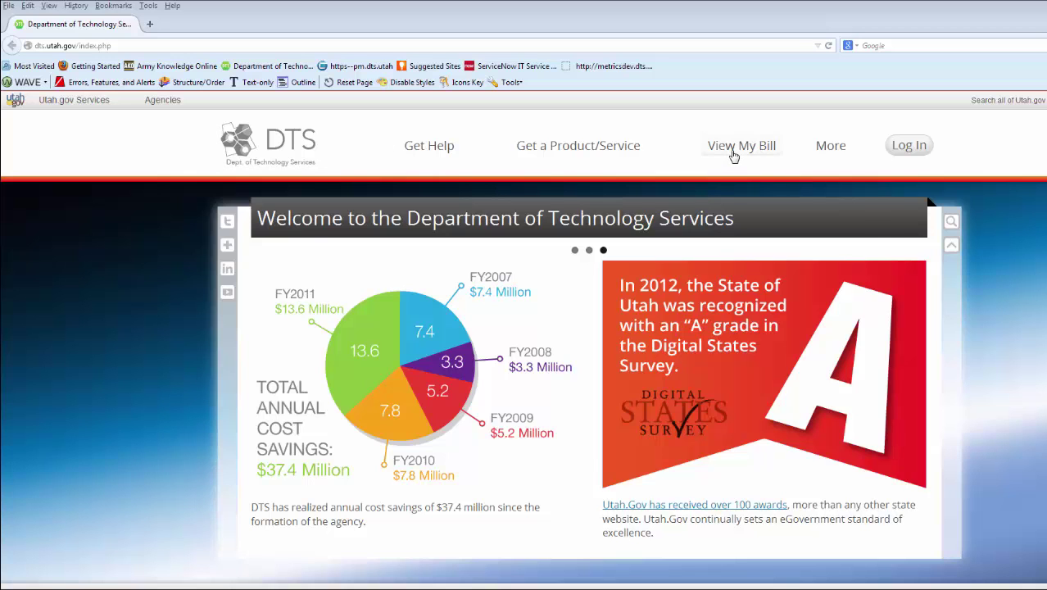
Check the output formats available for viewing the Enterprise Billing Service Category report.
mouse_move(734, 156)
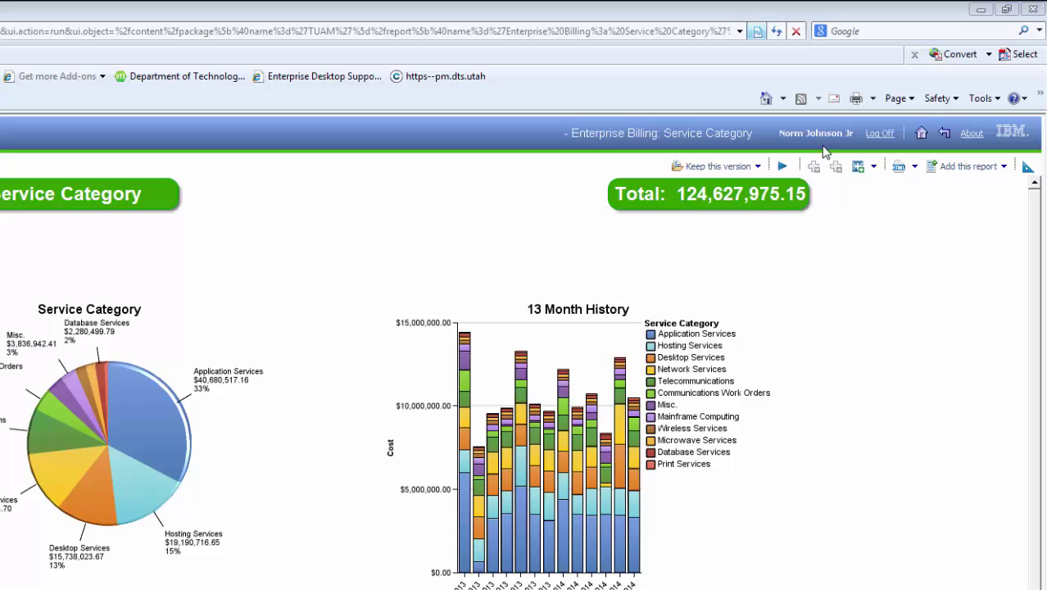
click(914, 170)
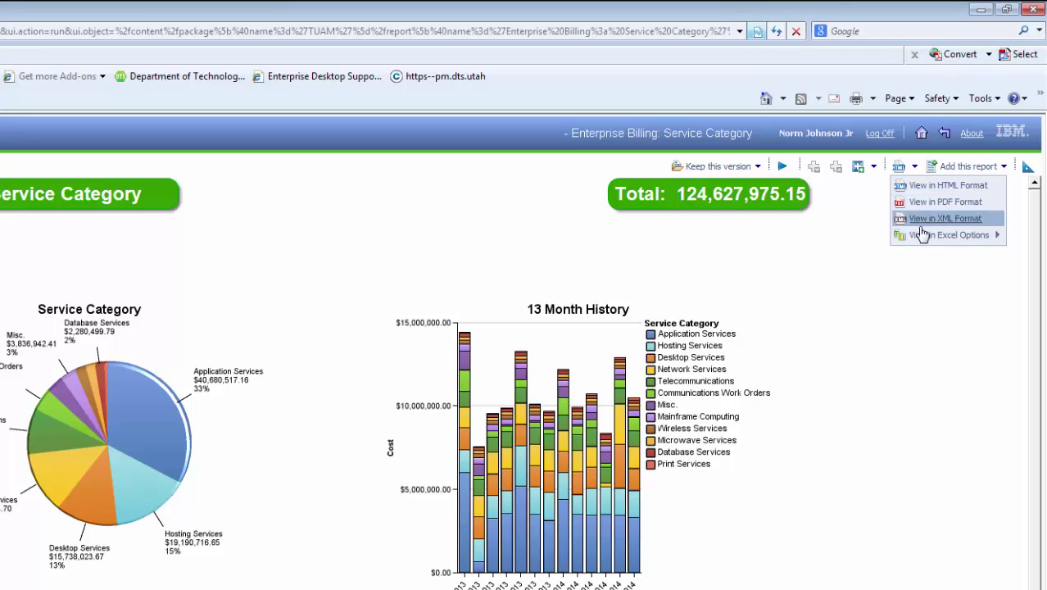
click(822, 216)
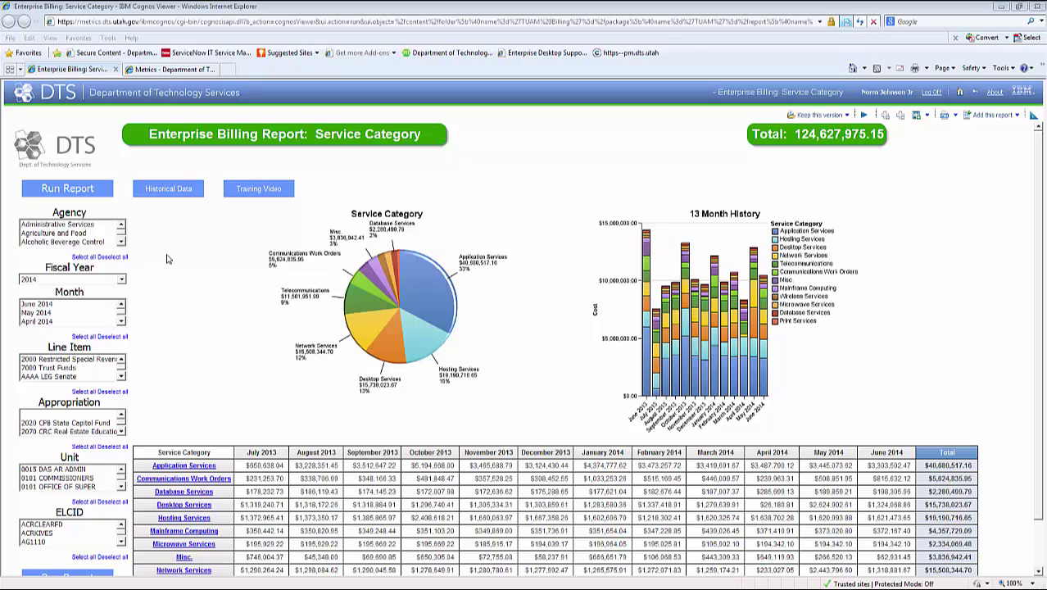
Select the agencies Administrative Services, Agriculture and Food, and Alcoholic Beverage Control together, and clear the agency selection again.
click(86, 225)
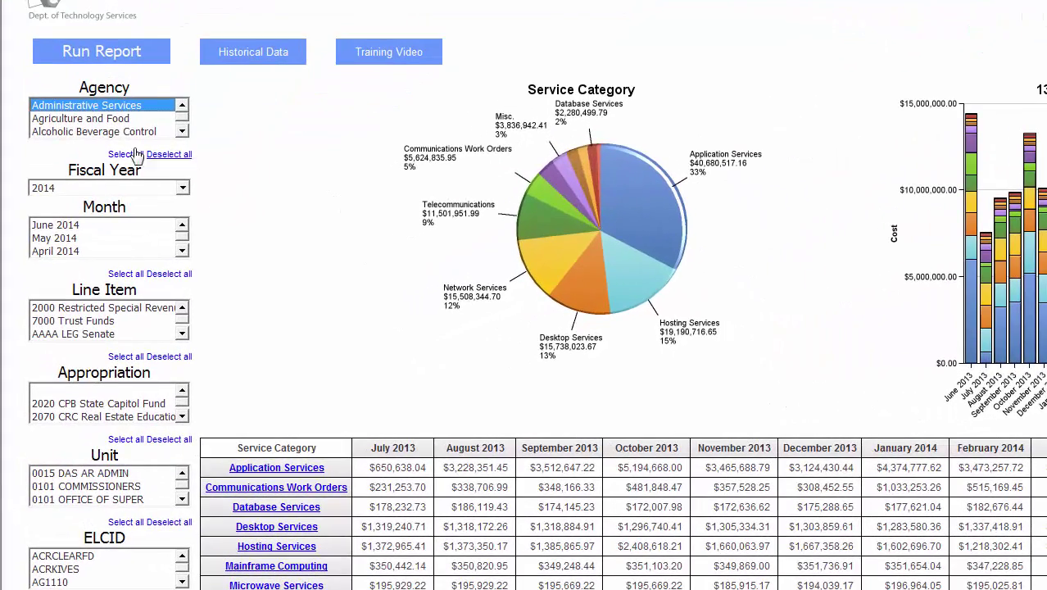
ctrl+click(112, 124)
ctrl+click(111, 132)
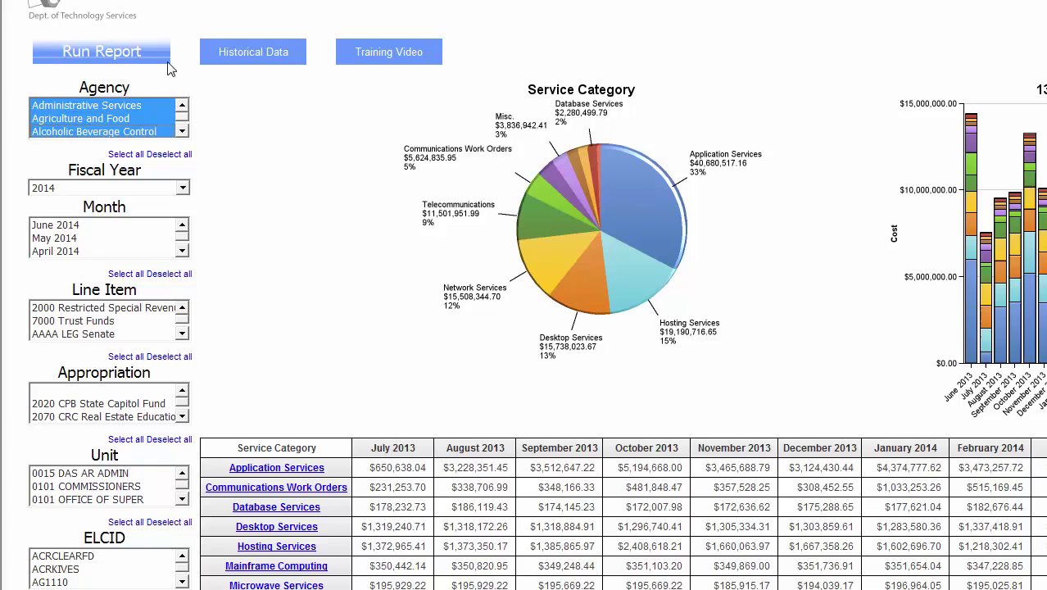
click(170, 155)
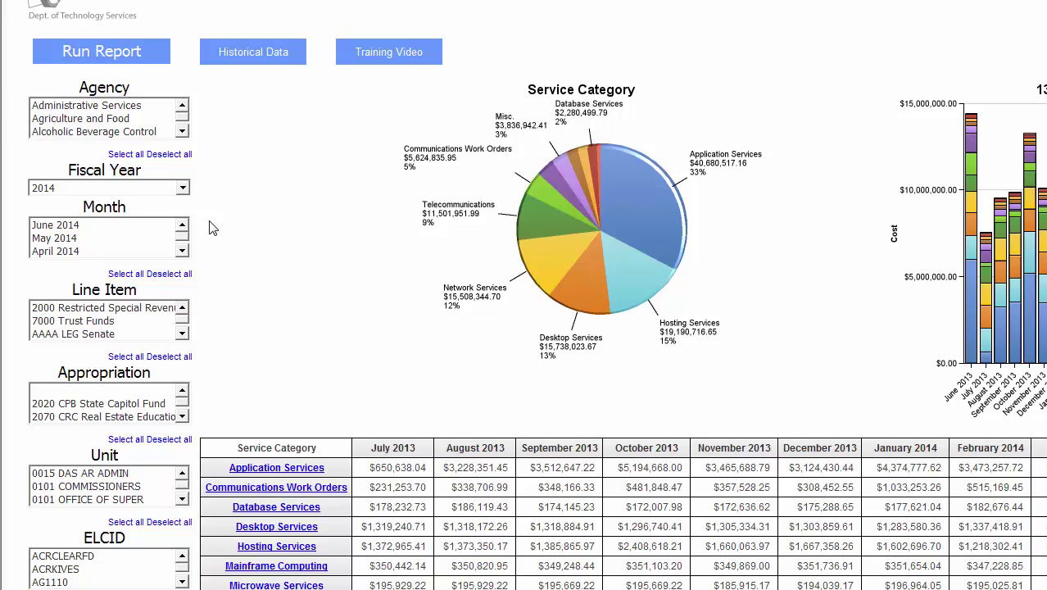
Select the months June 2014, May 2014 and April 2014 together, and clear the month selection again.
click(62, 228)
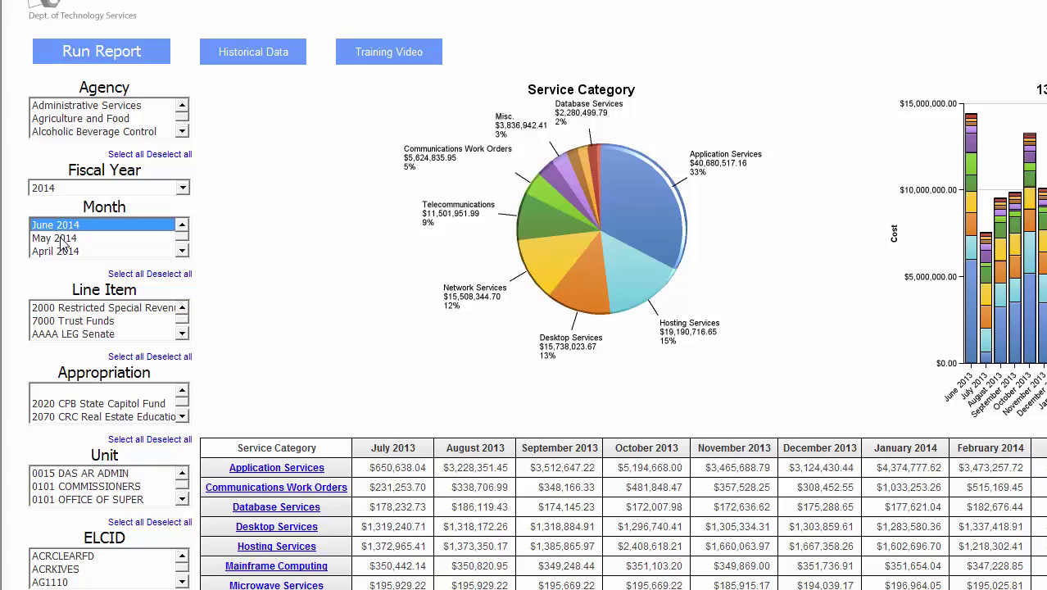
ctrl+click(61, 239)
ctrl+click(64, 251)
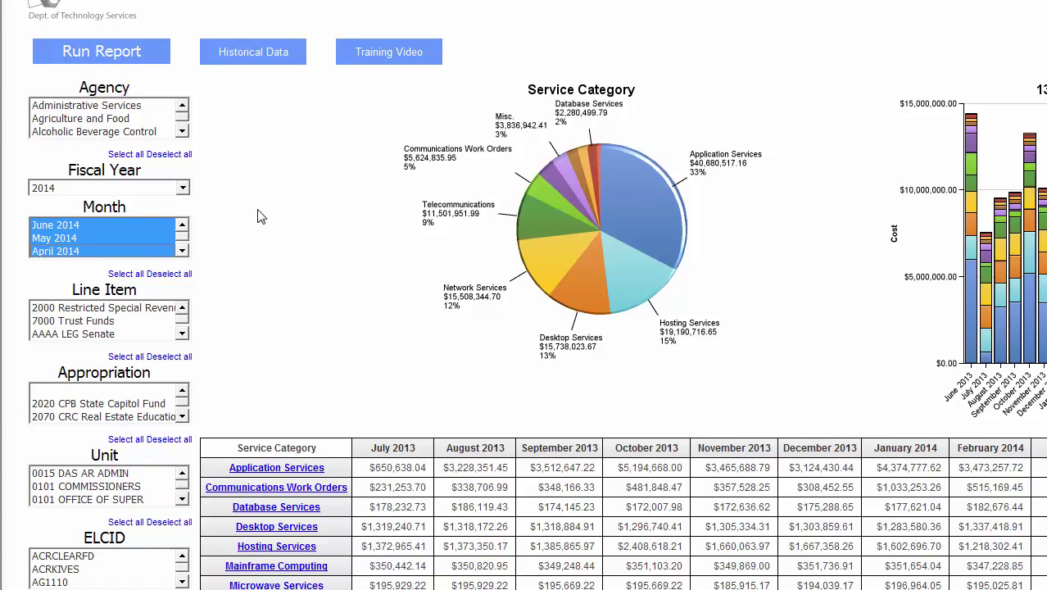
click(177, 274)
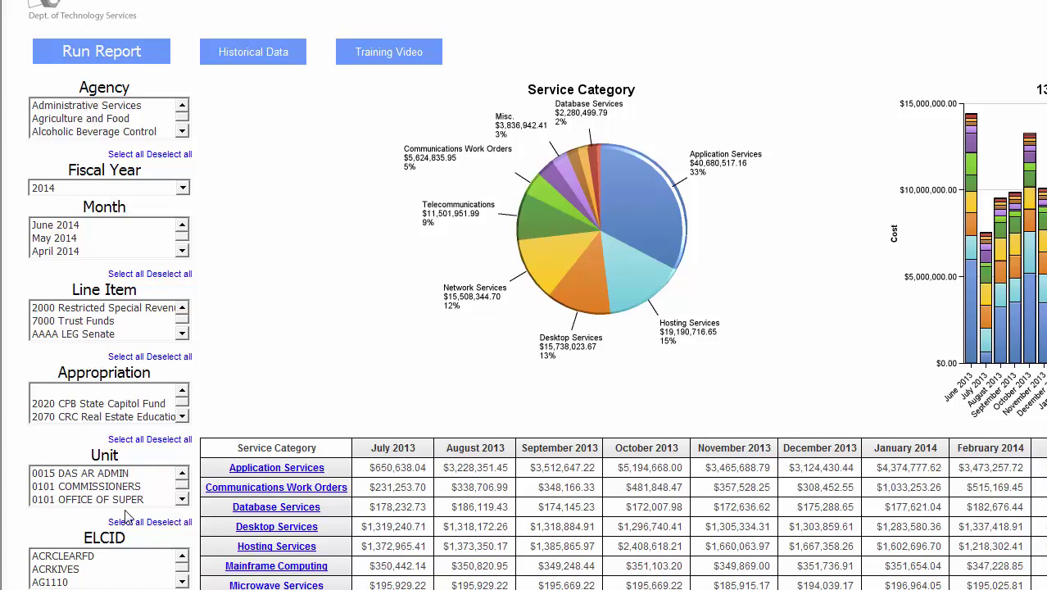
Run the report for ELCID ACRCLEARFD only, and rerun it with the ELCID selection cleared.
click(62, 556)
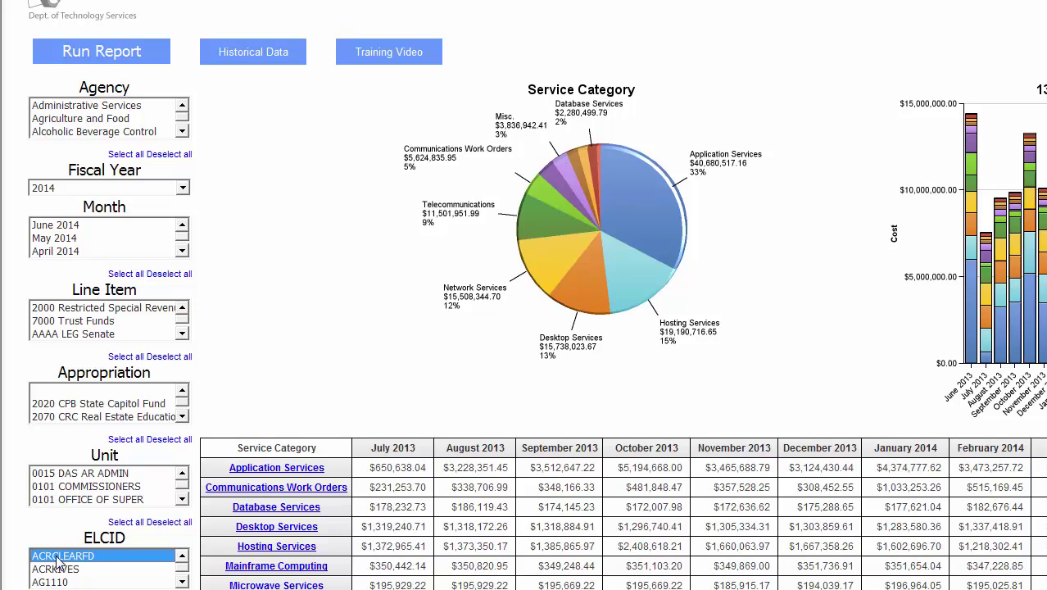
click(115, 52)
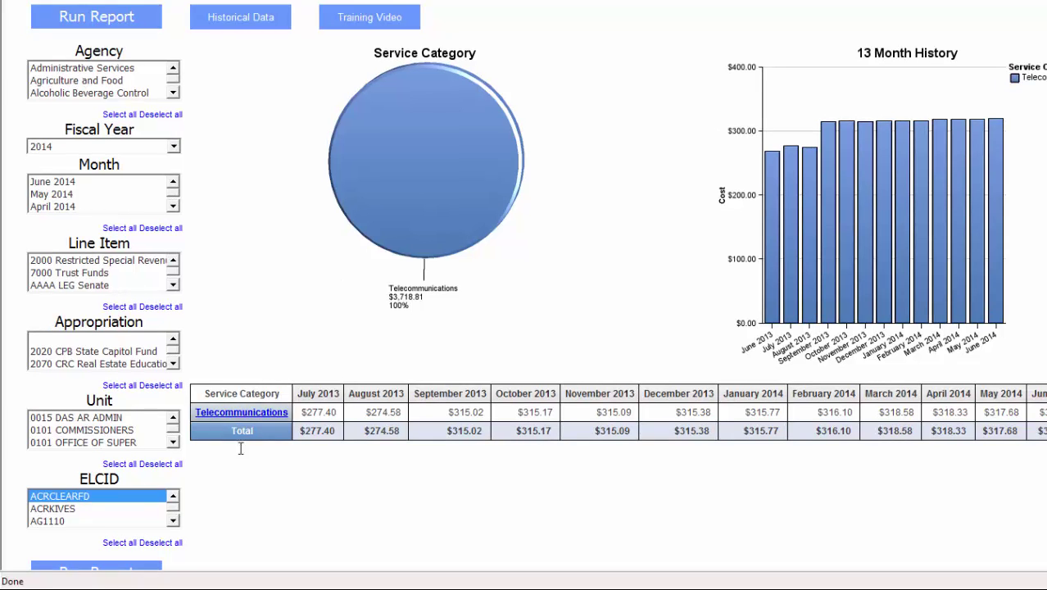
click(163, 544)
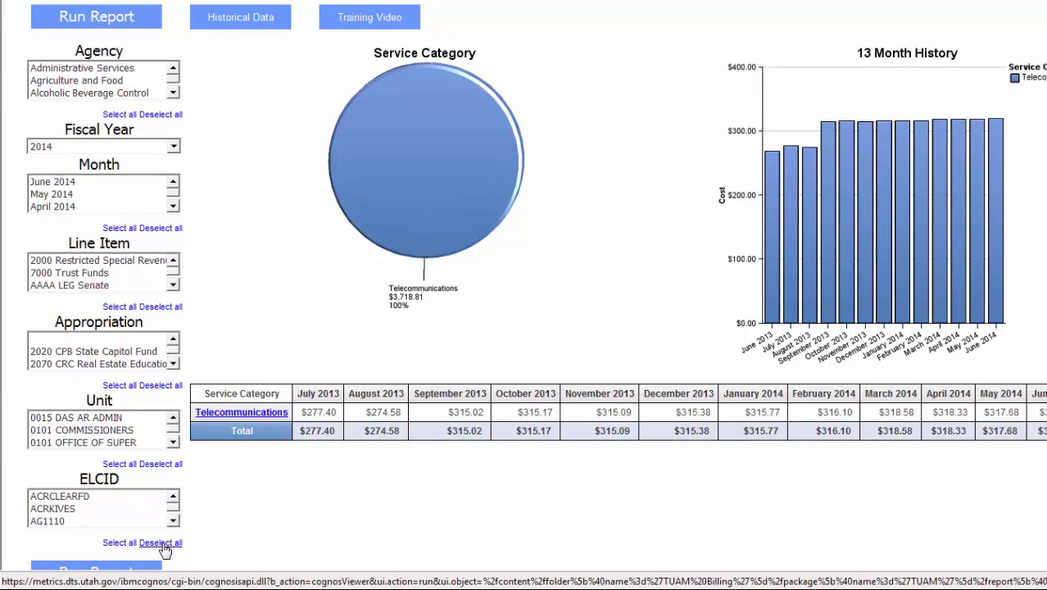
click(146, 19)
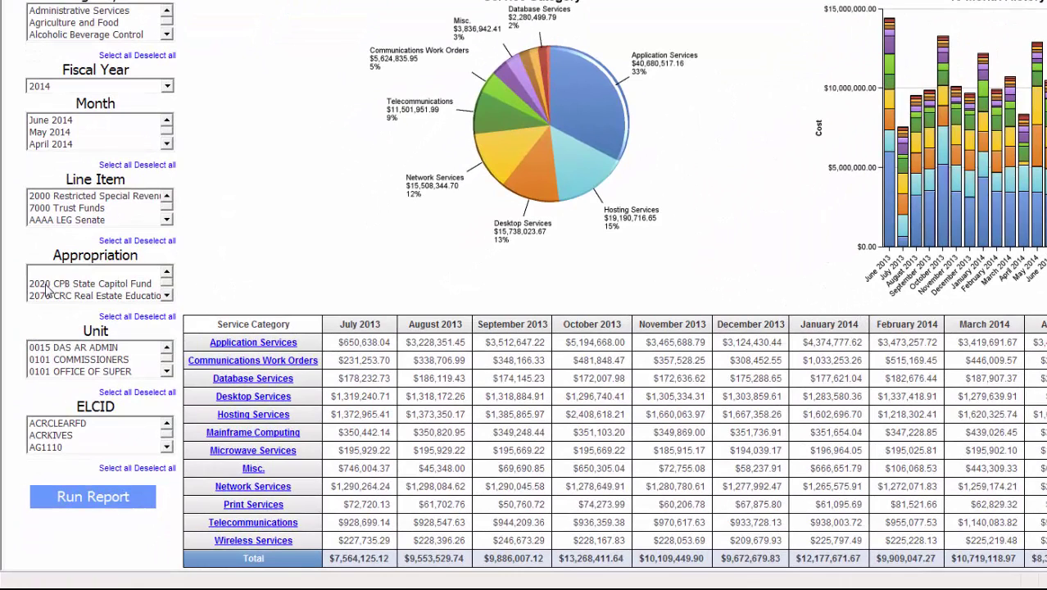
Run the report for the appropriation 2020 CPB State Capitol Fund.
click(47, 283)
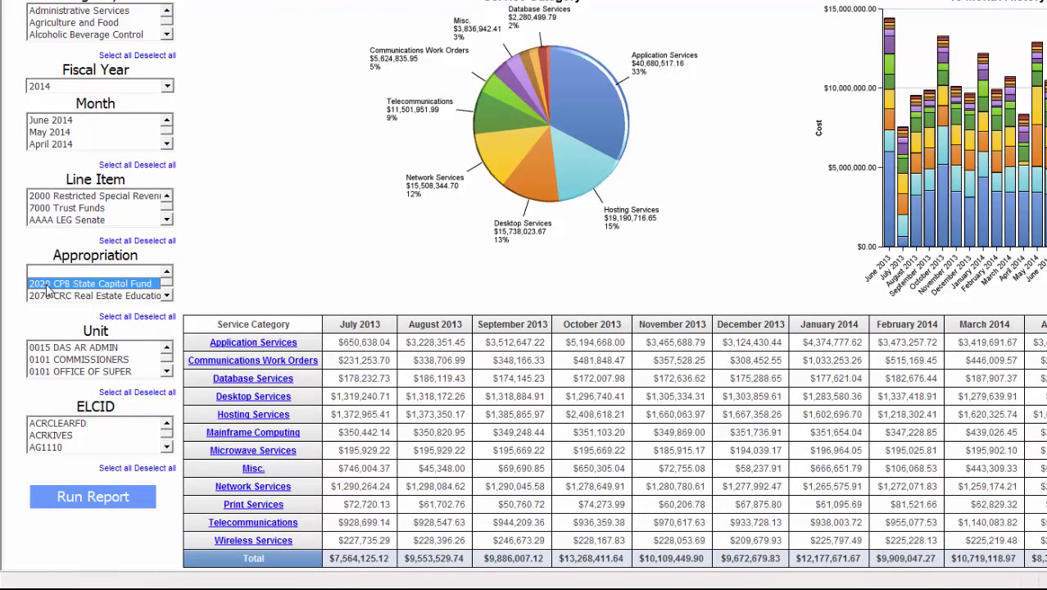
click(93, 499)
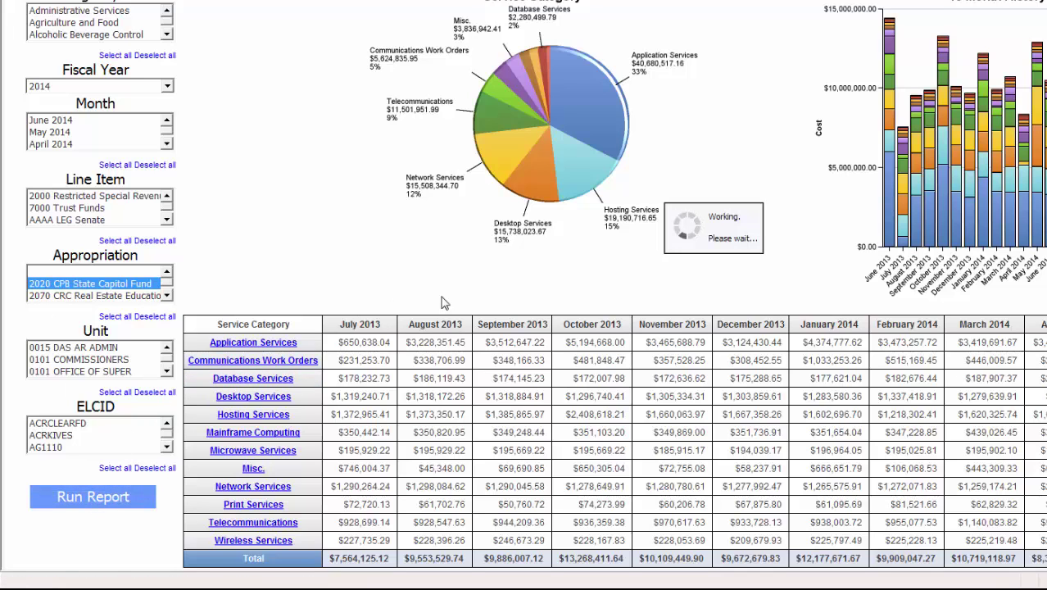
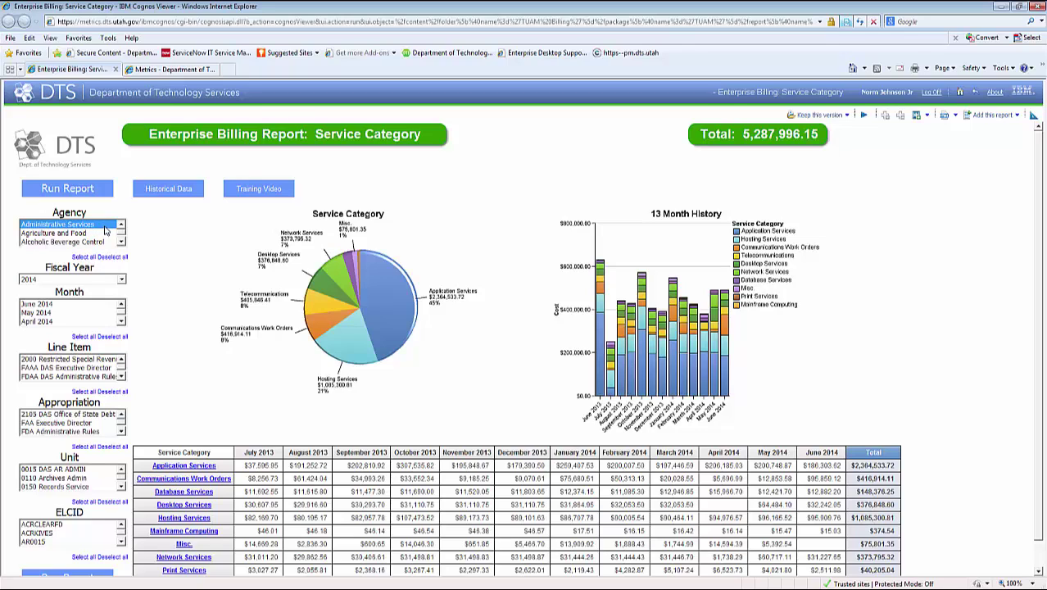
Select May 2014 and April 2014 as the months for the Administrative Services report.
click(39, 315)
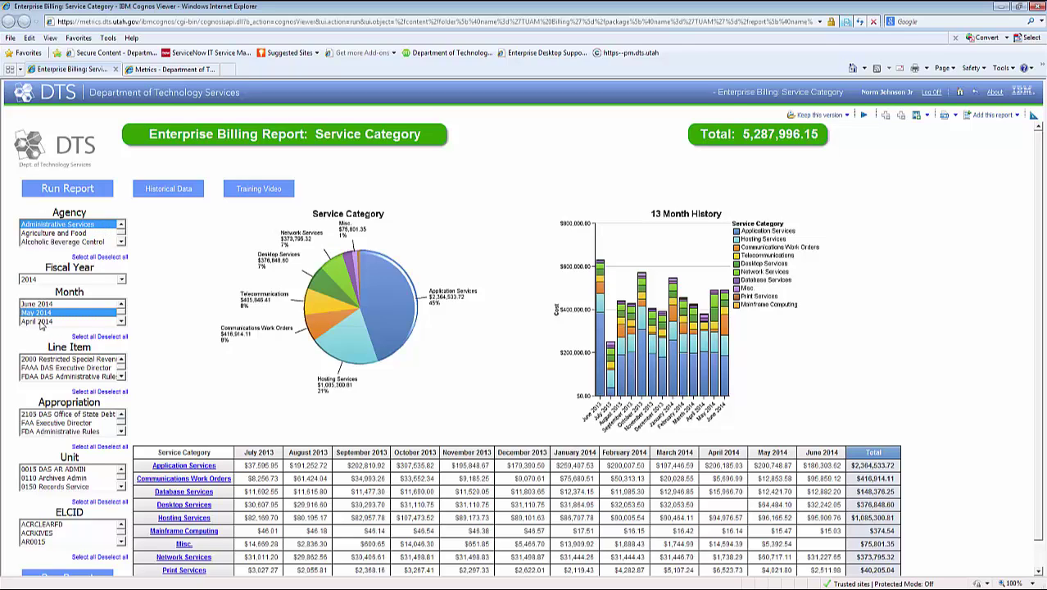
ctrl+click(40, 322)
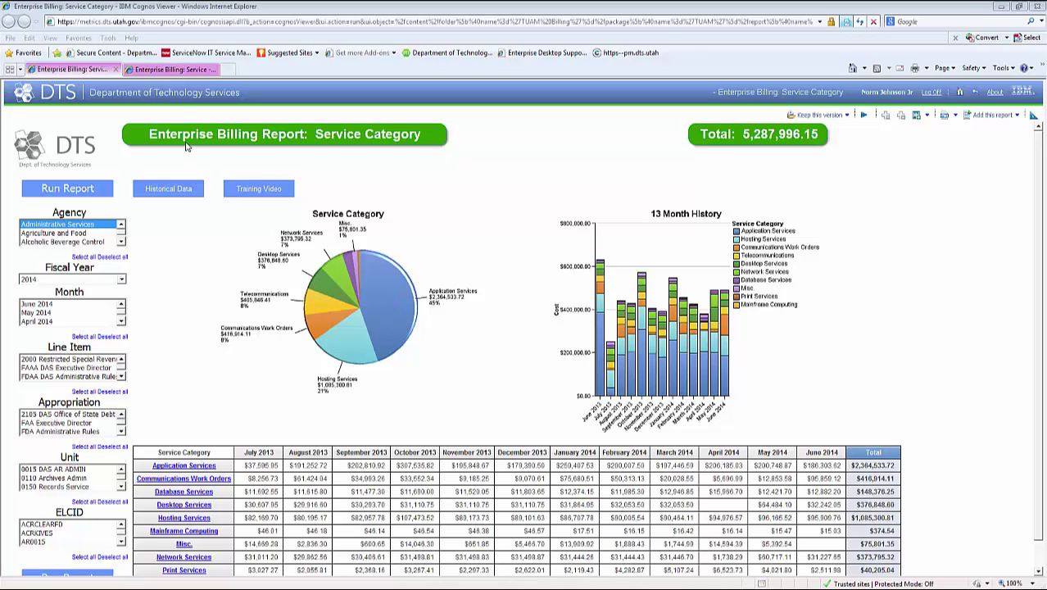
Switch to the Services billing report and run it for the line item 2000 Restricted Special Revenue.
click(174, 70)
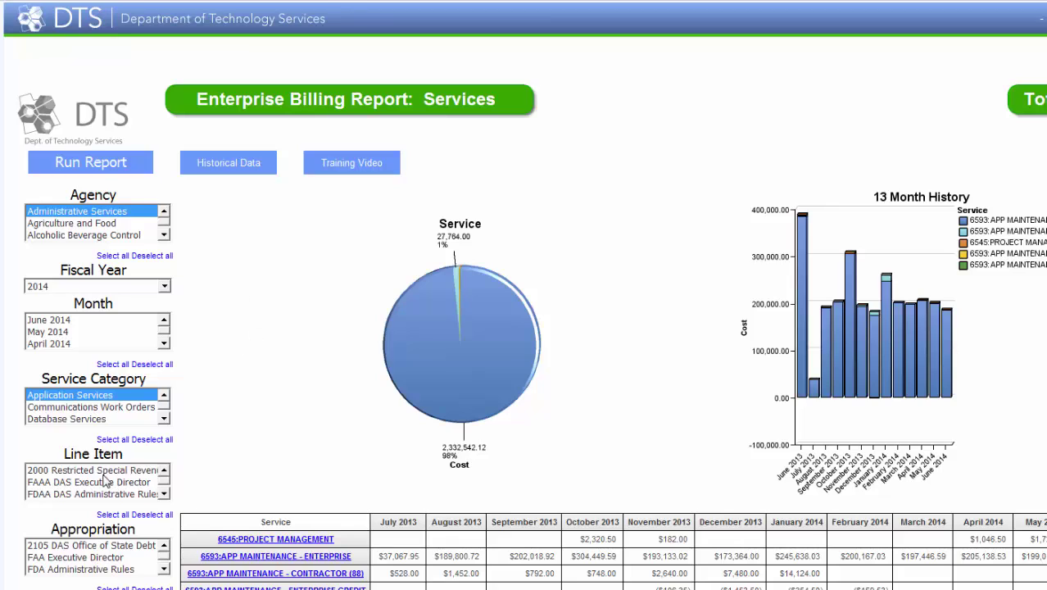
click(104, 473)
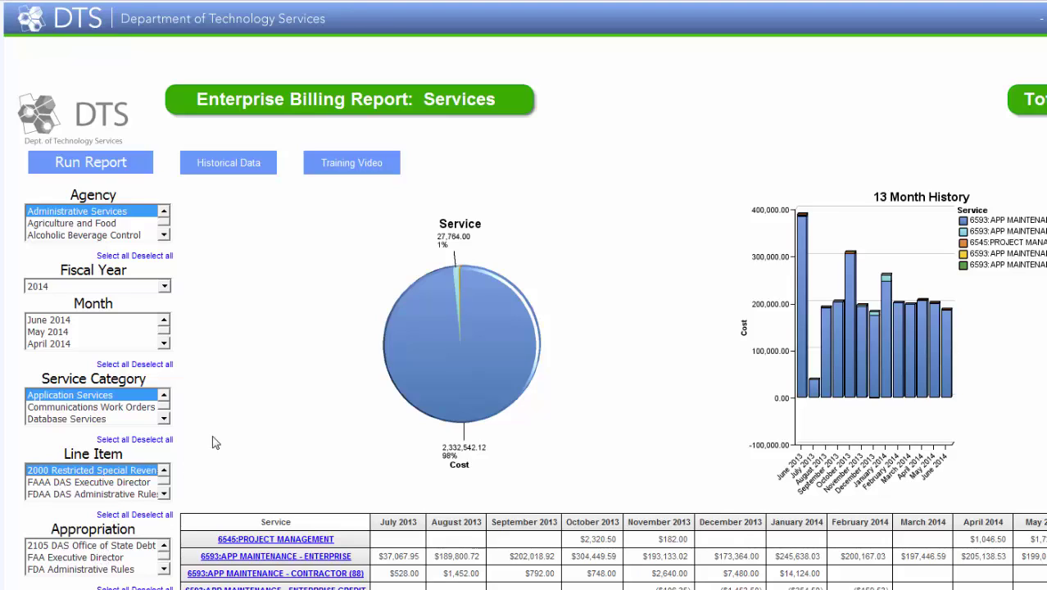
click(144, 163)
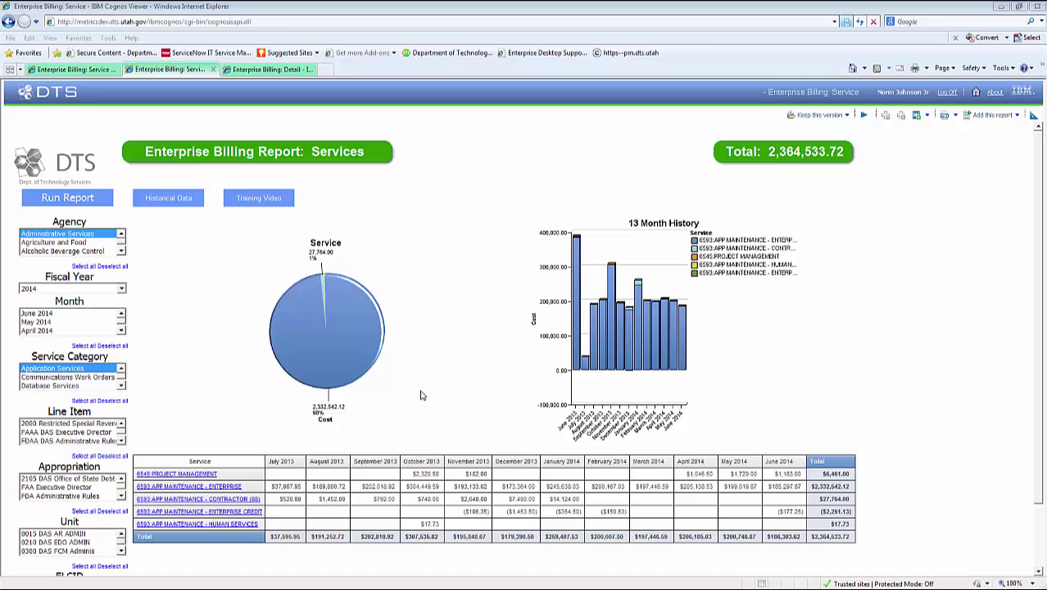
Switch to the Enterprise Billing Detail report and limit its identifiers to EMPLOYEE_NAME.
click(273, 70)
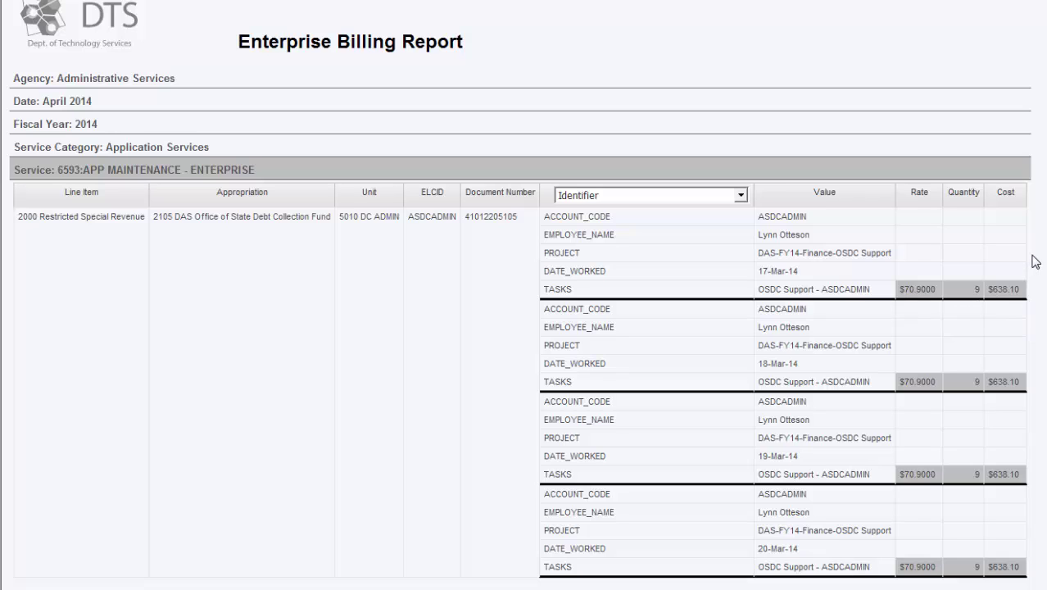
click(743, 196)
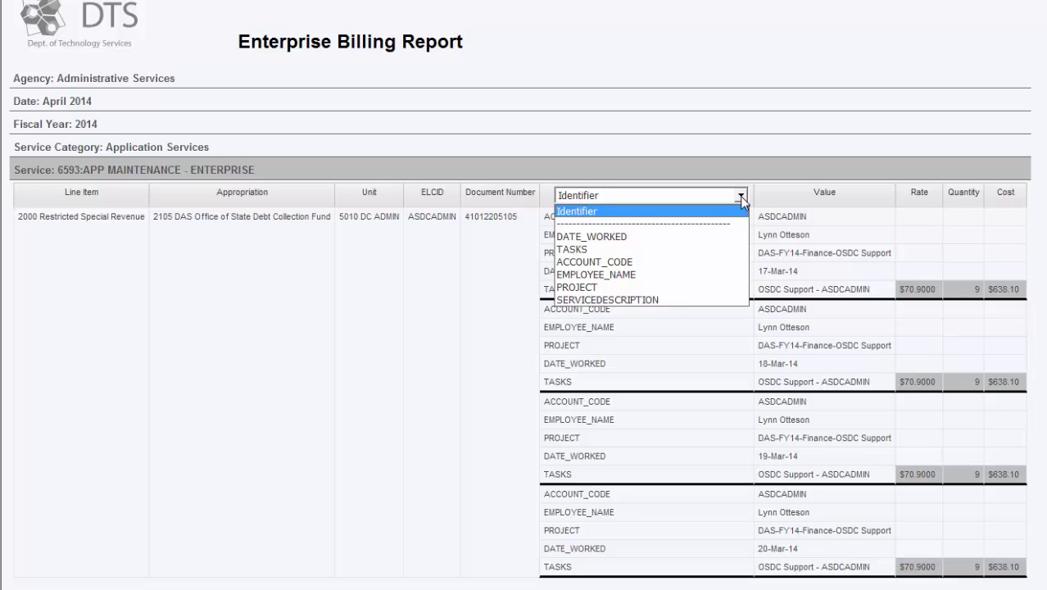
click(611, 276)
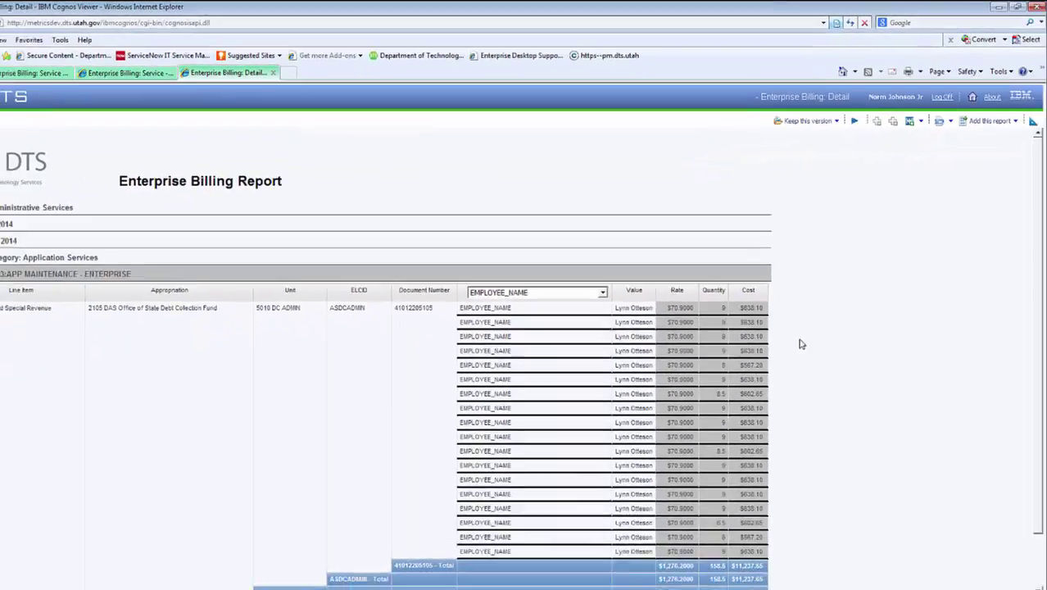
scroll(728, 455, down, 3)
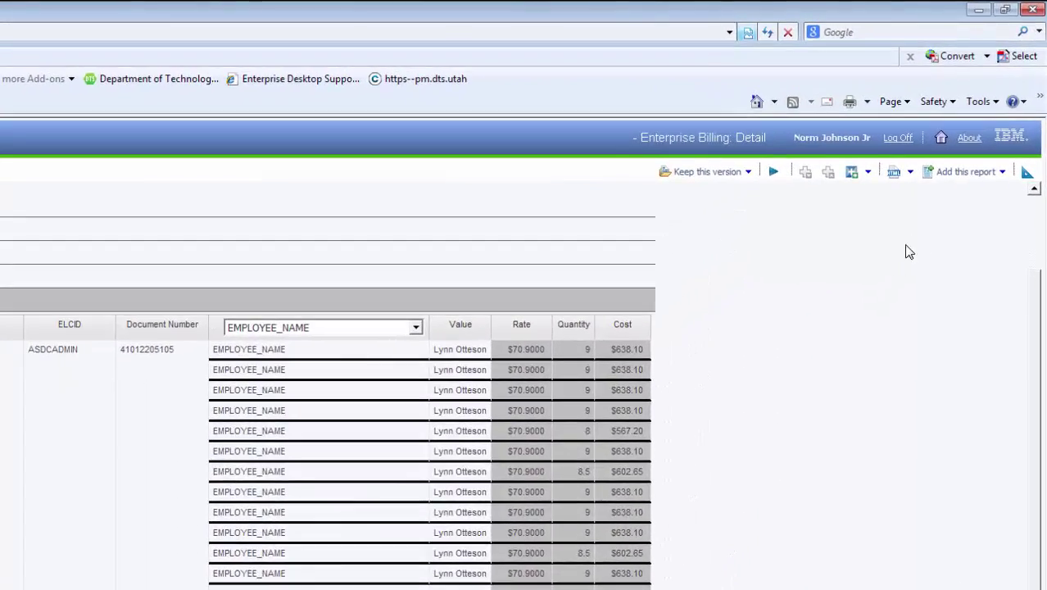
Export the detail report to Excel as Excel 2007 Data.
click(910, 173)
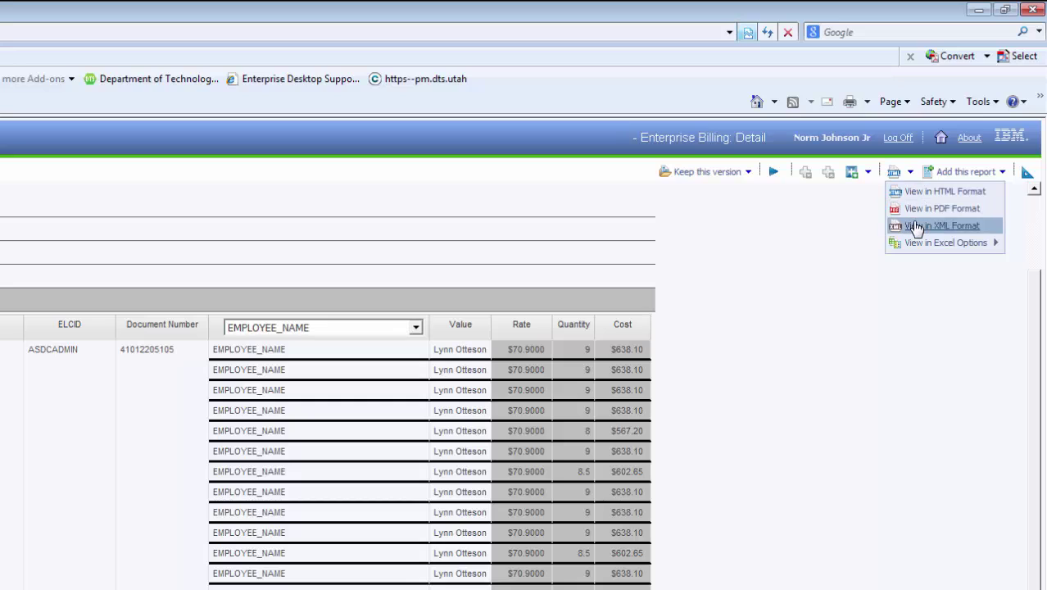
mouse_move(914, 245)
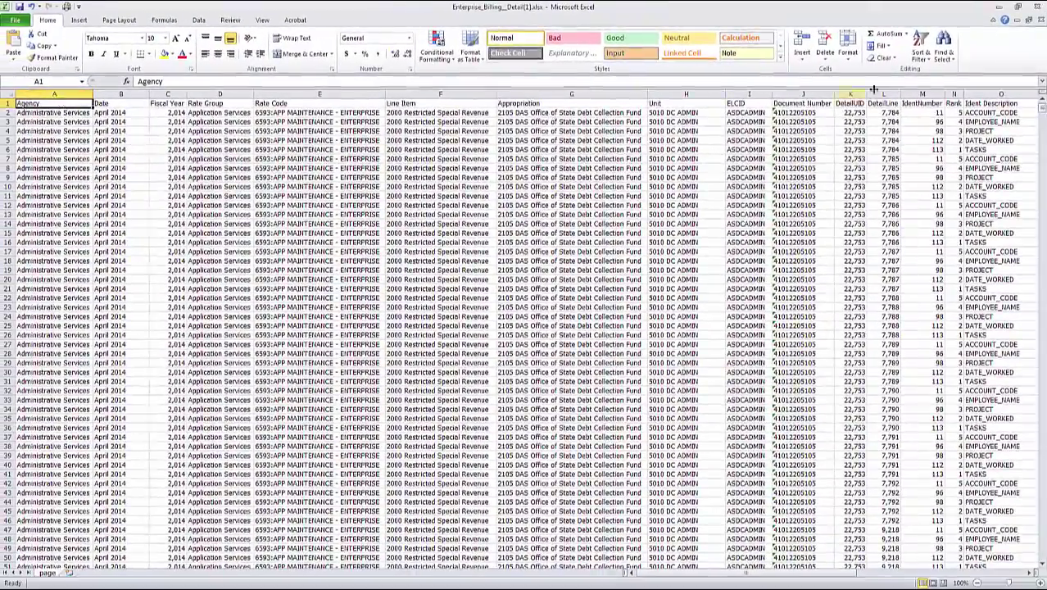
Add filters to the header row of the exported billing detail sheet in Excel.
click(921, 48)
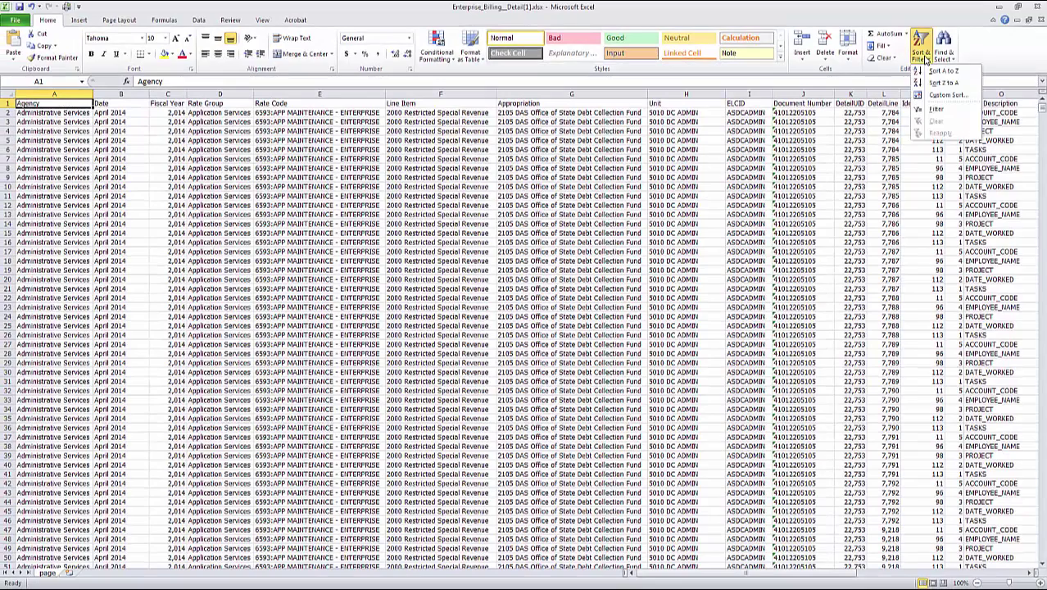
click(936, 109)
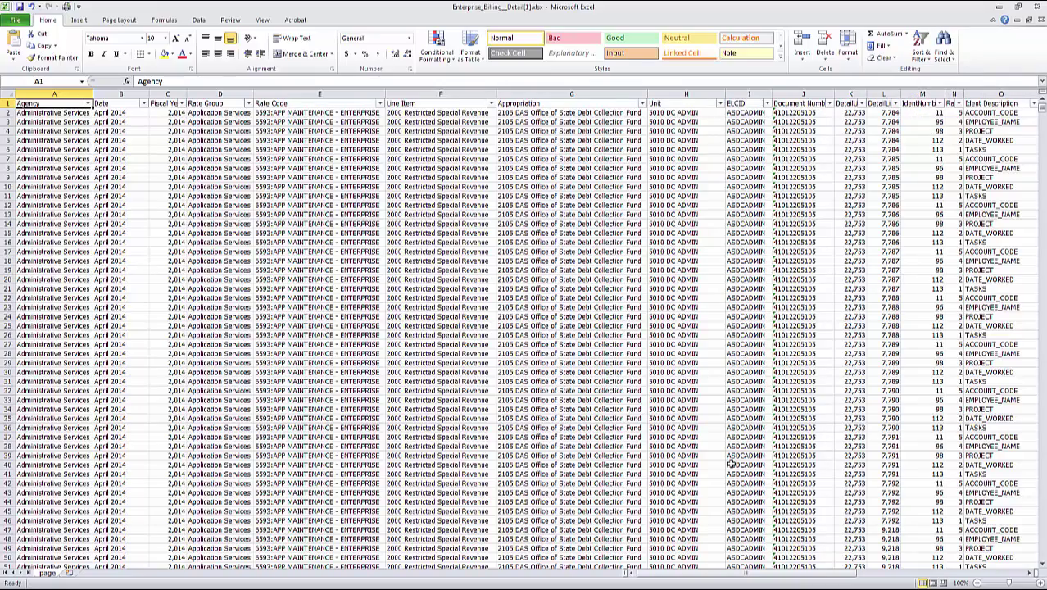
drag(725, 579, 702, 574)
Minimize the Excel workbook, close the report's format options and switch to the TIPS and HINTS document in Word.
click(1000, 8)
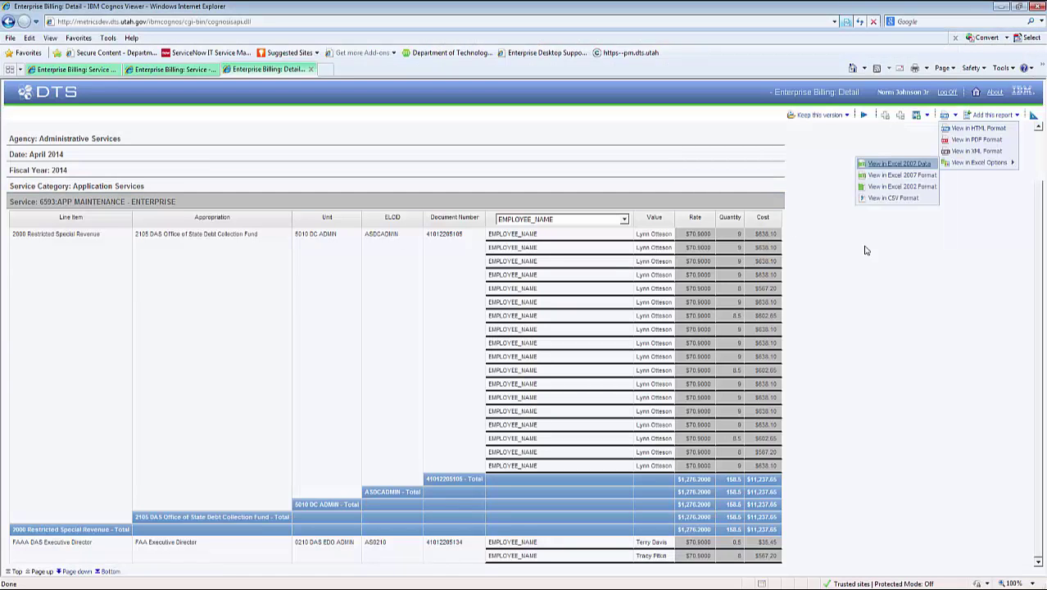
click(865, 257)
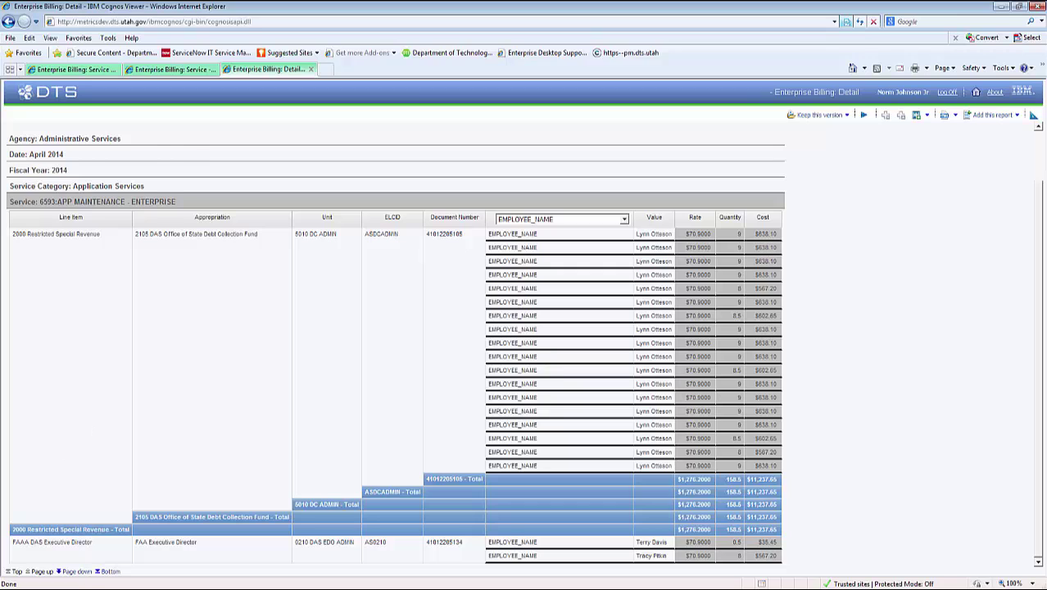
key(alt+Tab)
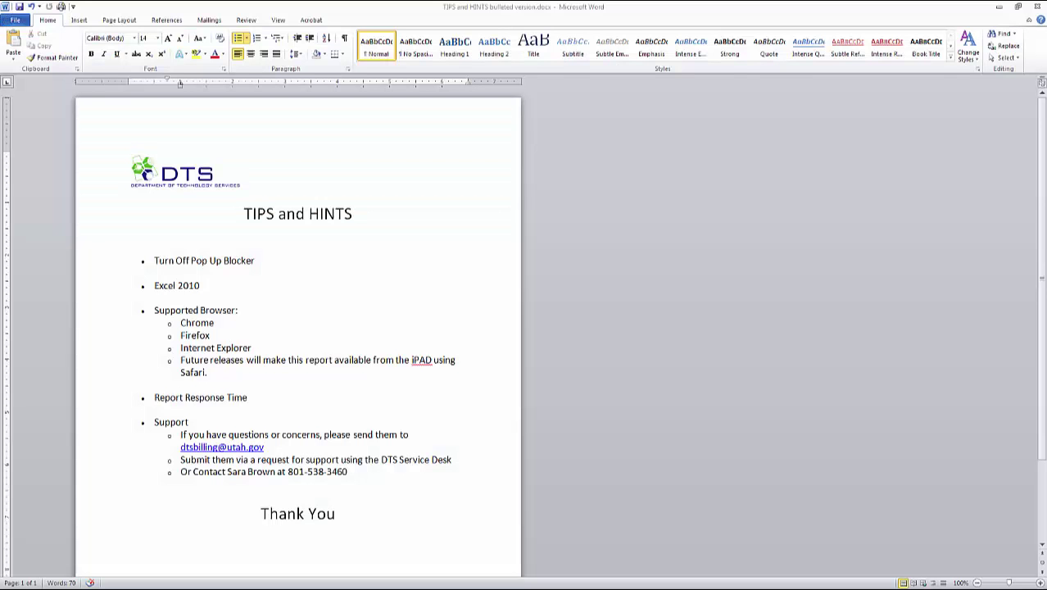